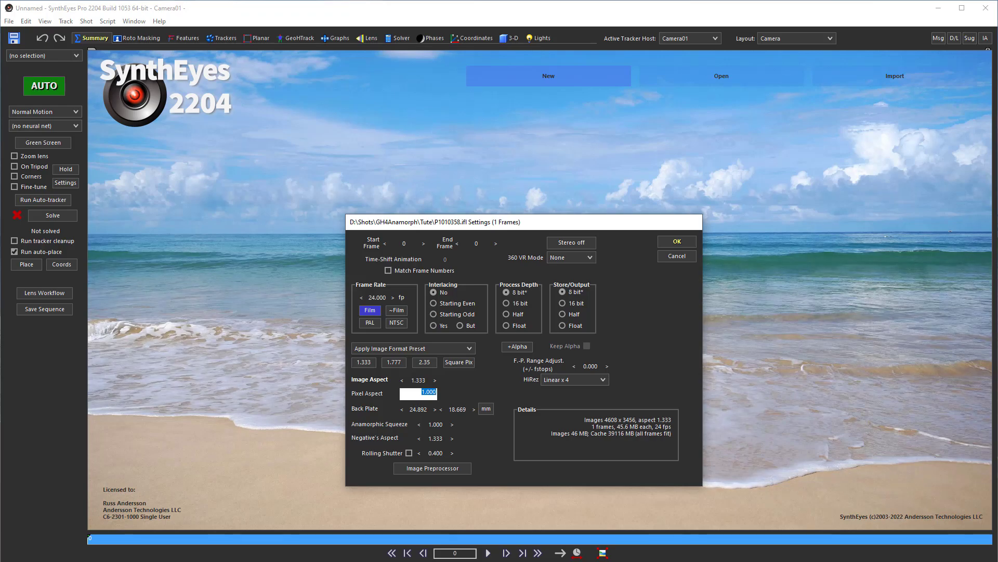
# Set the shot's pixel aspect to 2 and accept the image settings.
pyautogui.write('2')
pyautogui.press('Return')
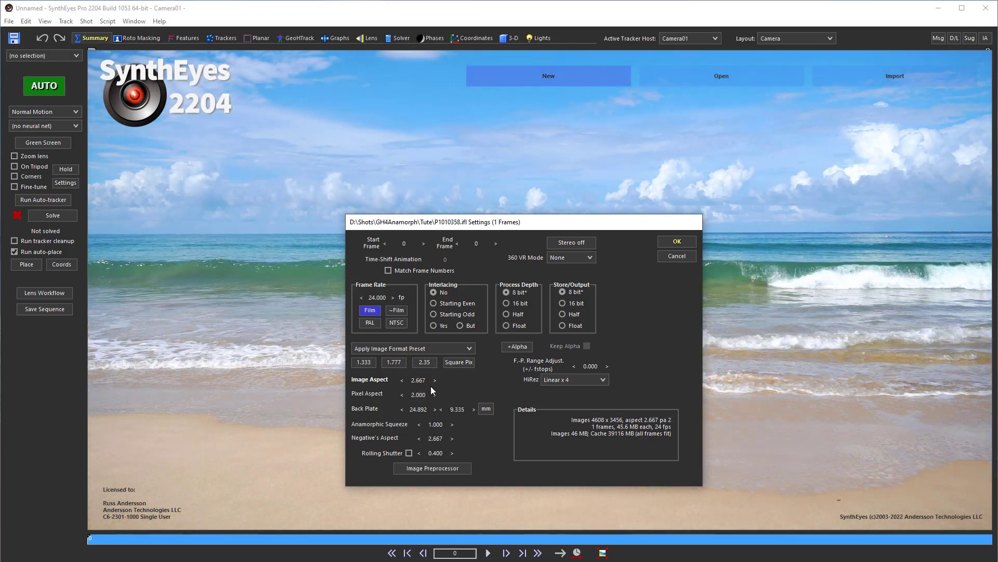
pyautogui.click(668, 243)
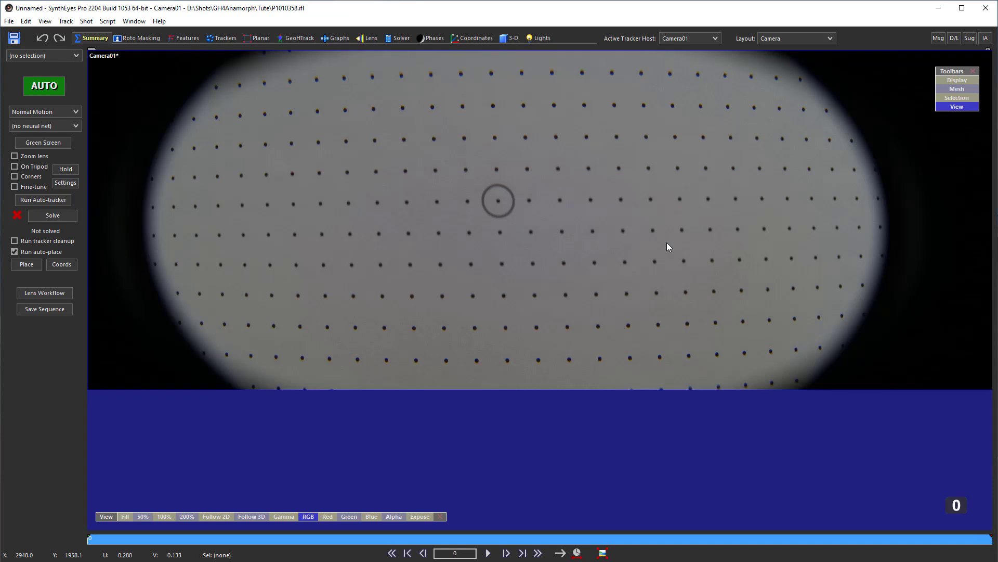
# Enable output resampling in the Image Preprocessor and double the new width with the expression @*2.
pyautogui.press('p')
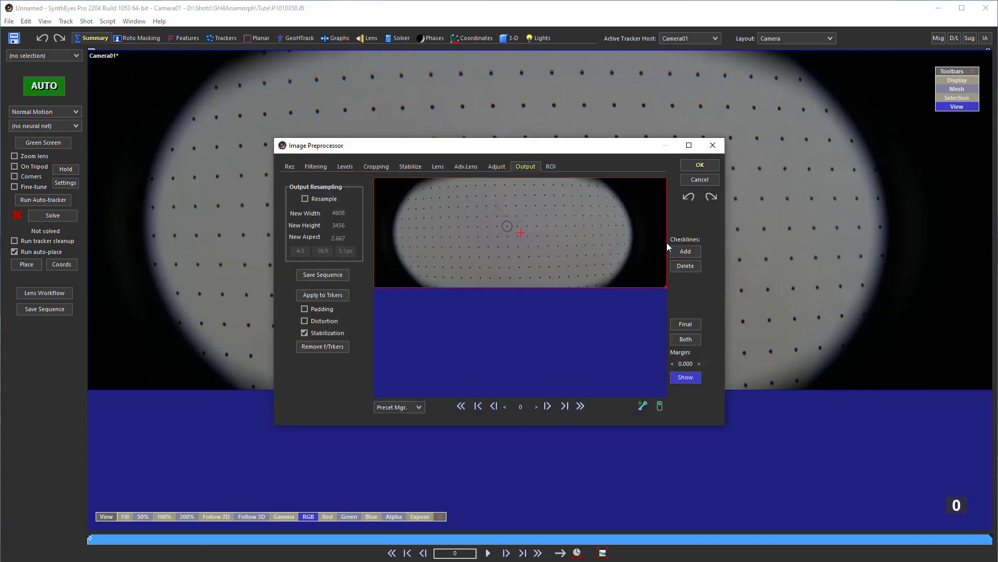
pyautogui.click(304, 198)
pyautogui.click(686, 371)
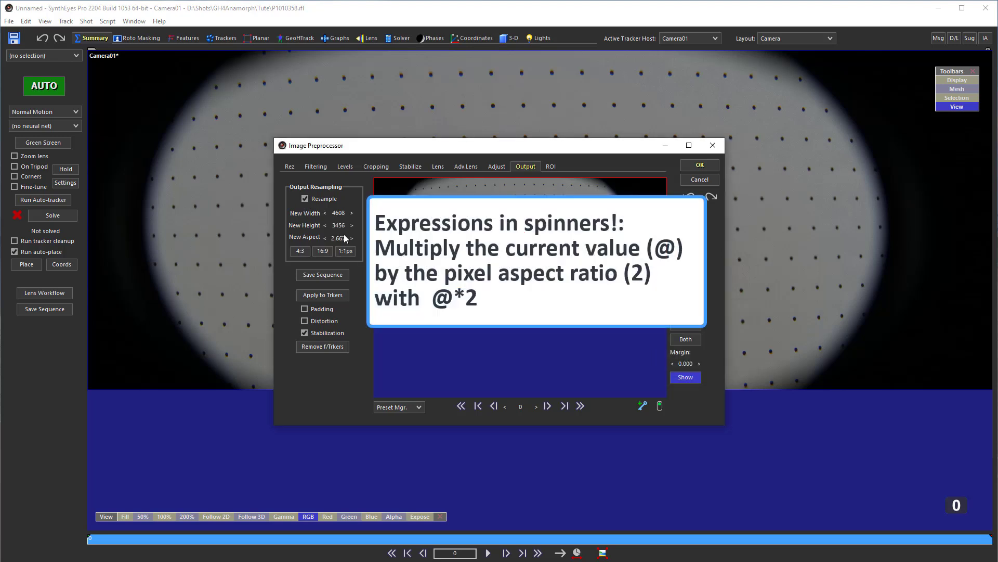
pyautogui.doubleClick(338, 213)
pyautogui.write('@*2')
pyautogui.press('Return')
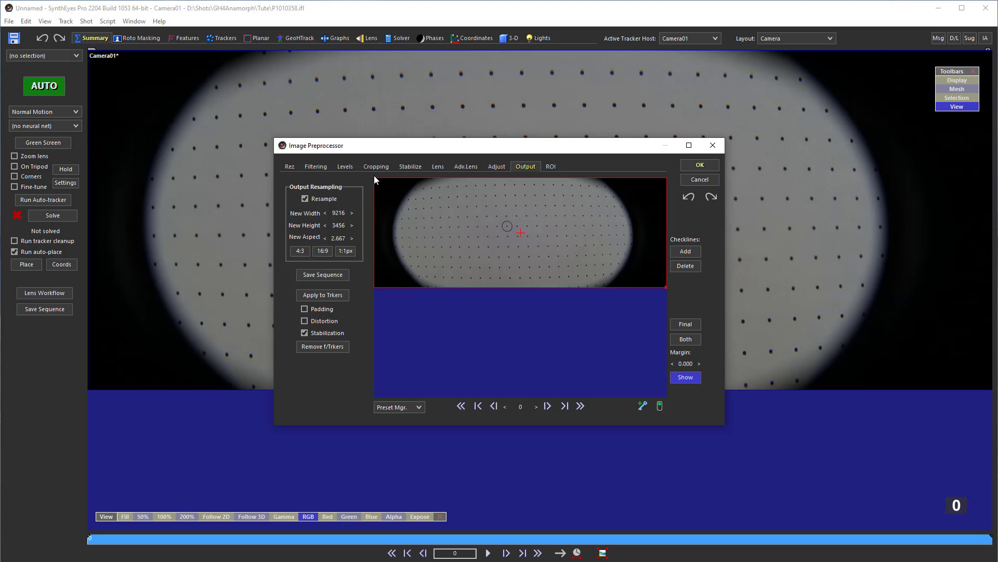
# Set the preprocessor's channel to G and accept the preprocessing settings.
pyautogui.click(338, 169)
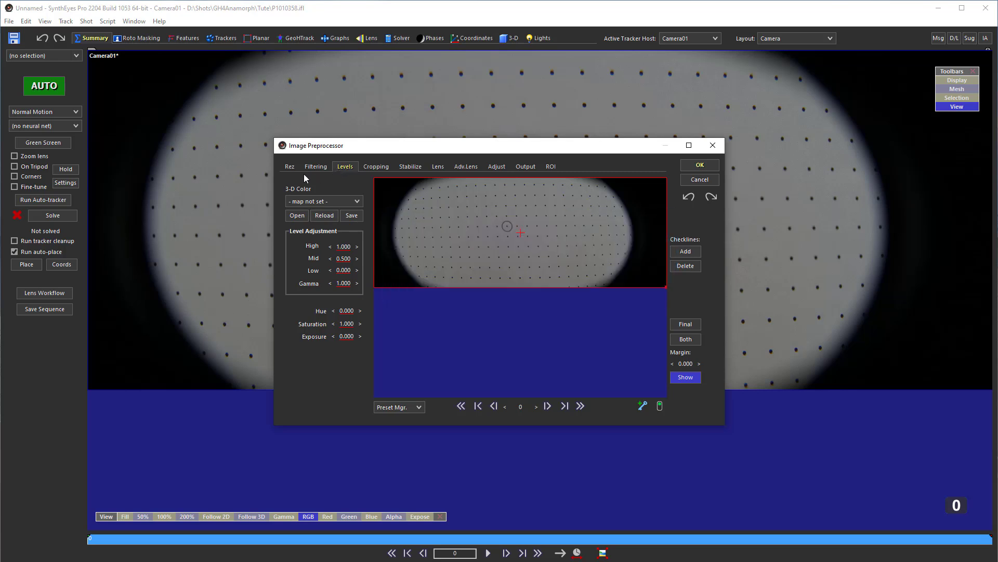
pyautogui.click(286, 167)
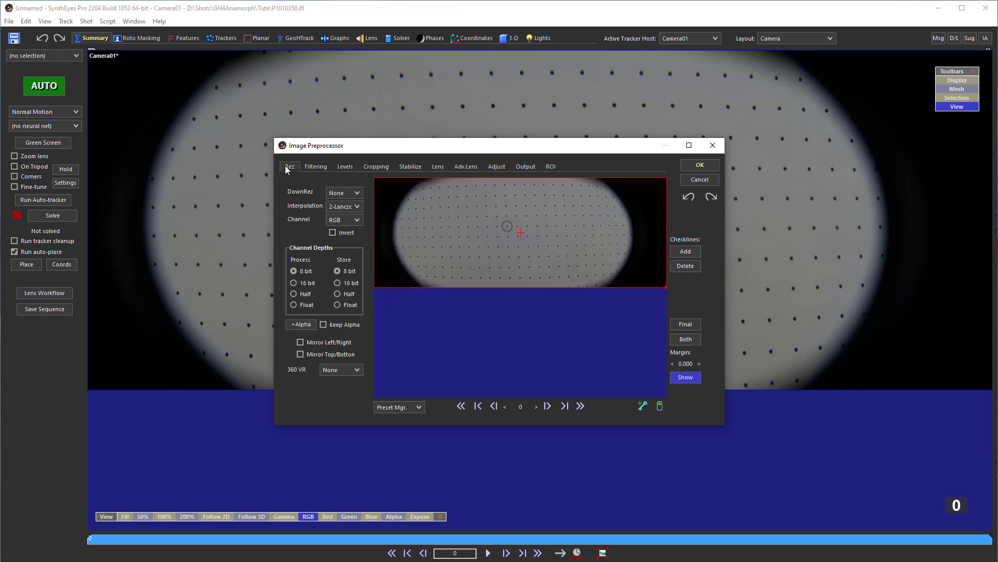
pyautogui.click(341, 220)
pyautogui.click(346, 264)
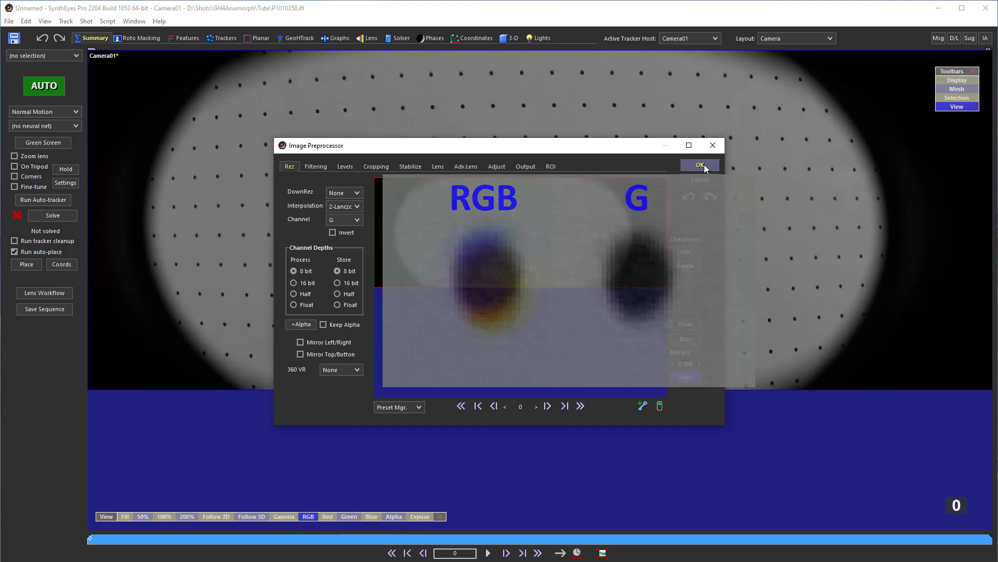
pyautogui.click(700, 166)
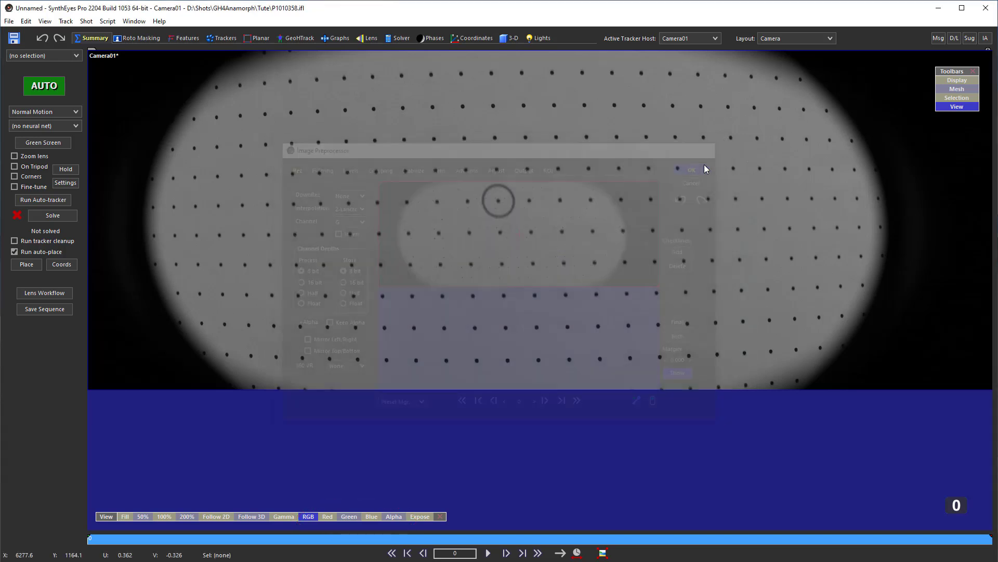
# Create lens grid trackers for the image, specifying a grid of dots rather than a checkerboard.
pyautogui.click(87, 21)
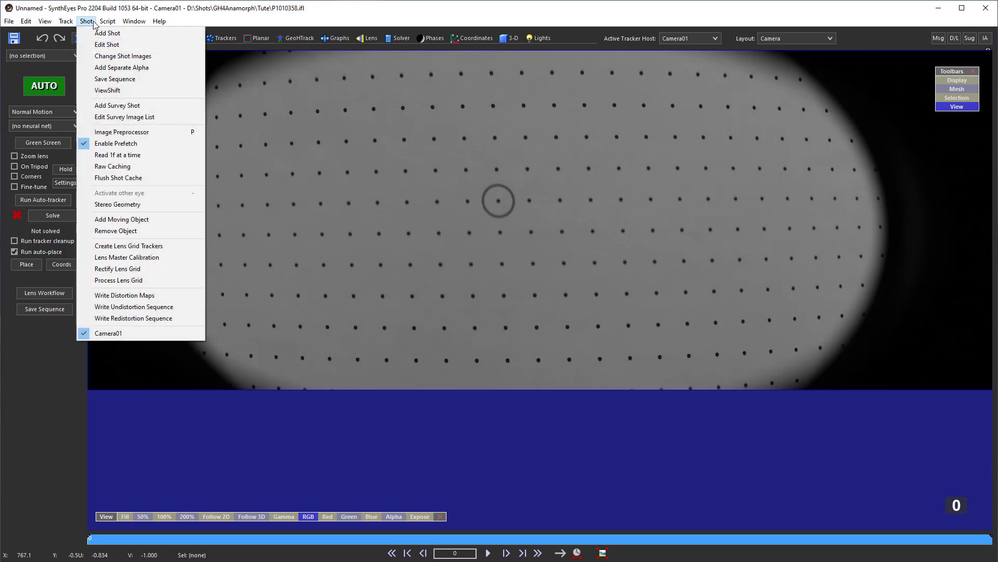
pyautogui.click(115, 247)
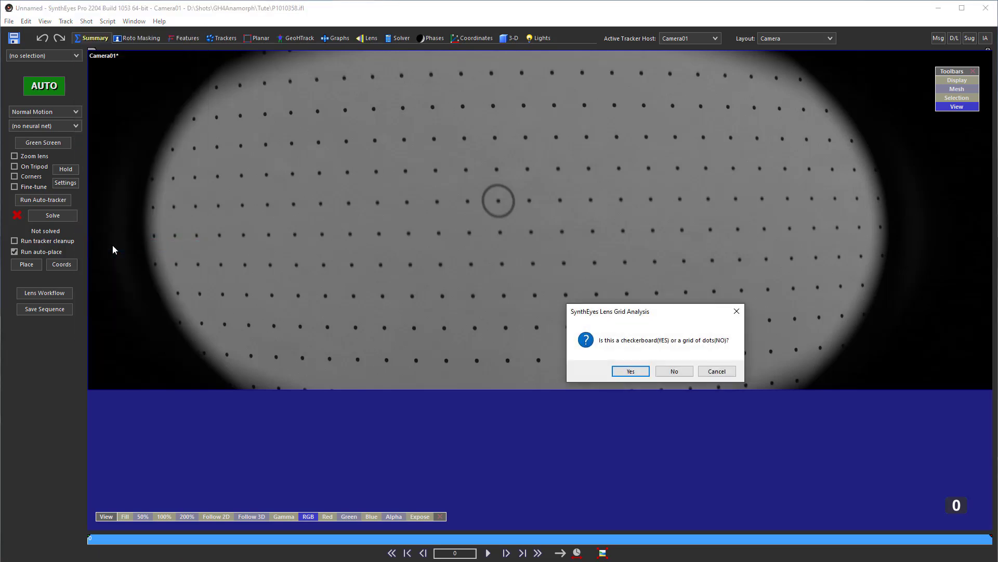
pyautogui.click(674, 372)
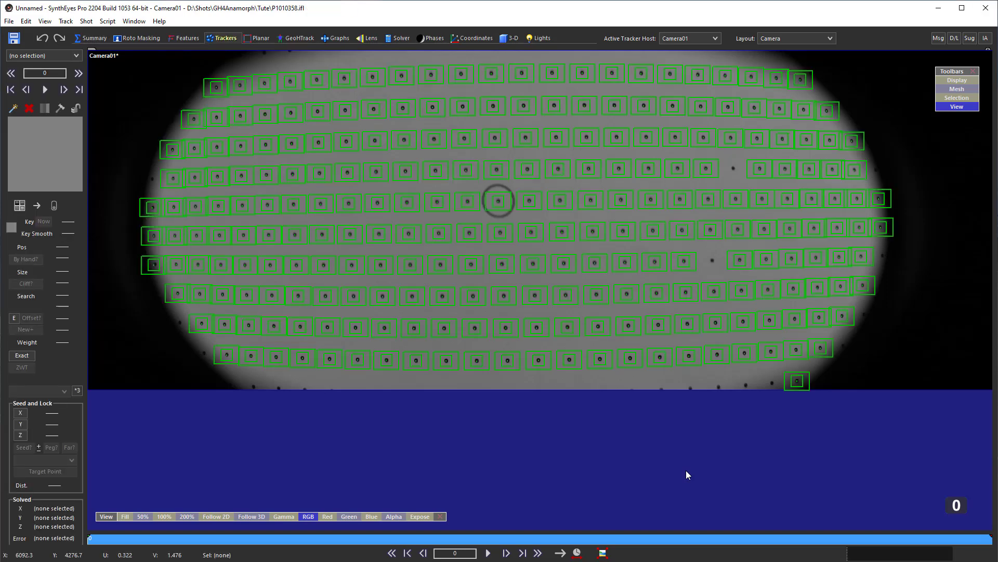
# Select all the generated grid trackers and lock them.
pyautogui.hotkey('ctrl', 'a')
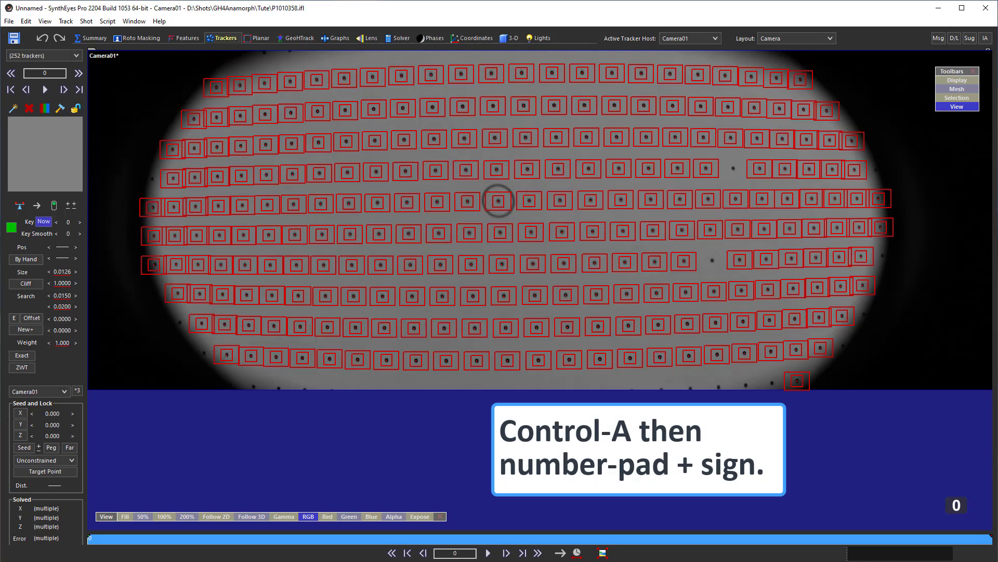
pyautogui.press('KP_Add')
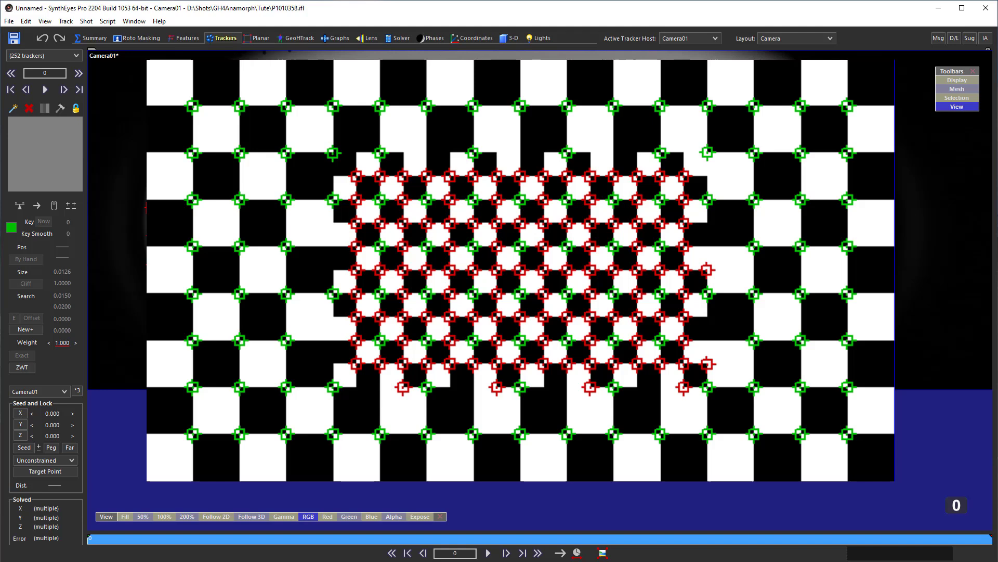
pyautogui.press('Delete')
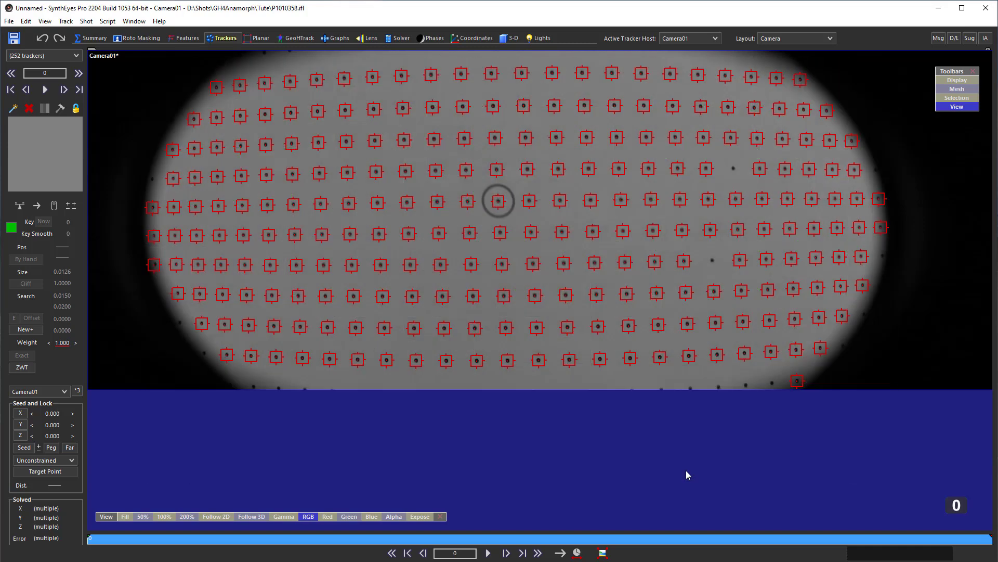
# Add trackers by hand to the two missed dots inside the right half of the grid.
pyautogui.click(13, 109)
pyautogui.scroll(5, 746, 165)
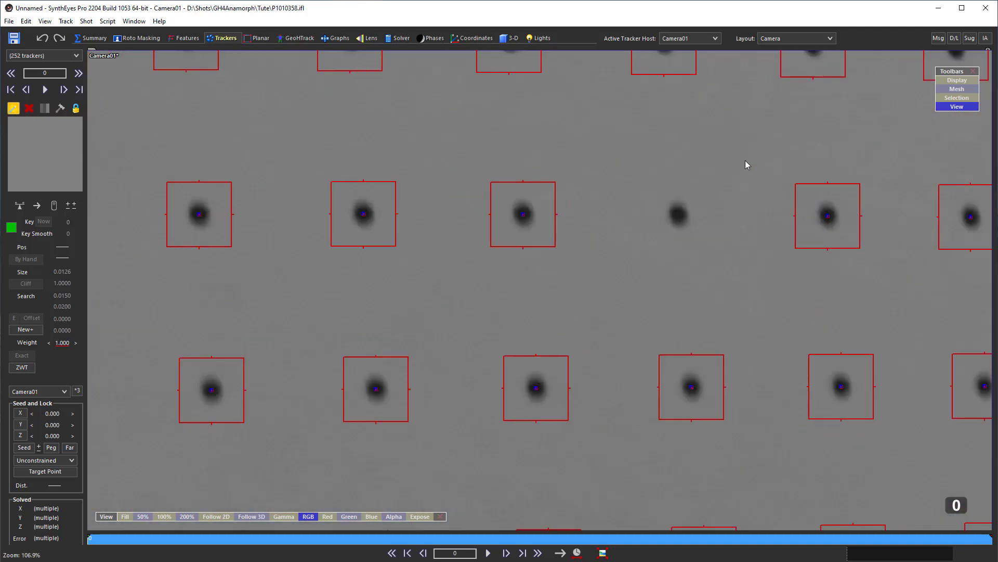
pyautogui.click(679, 214)
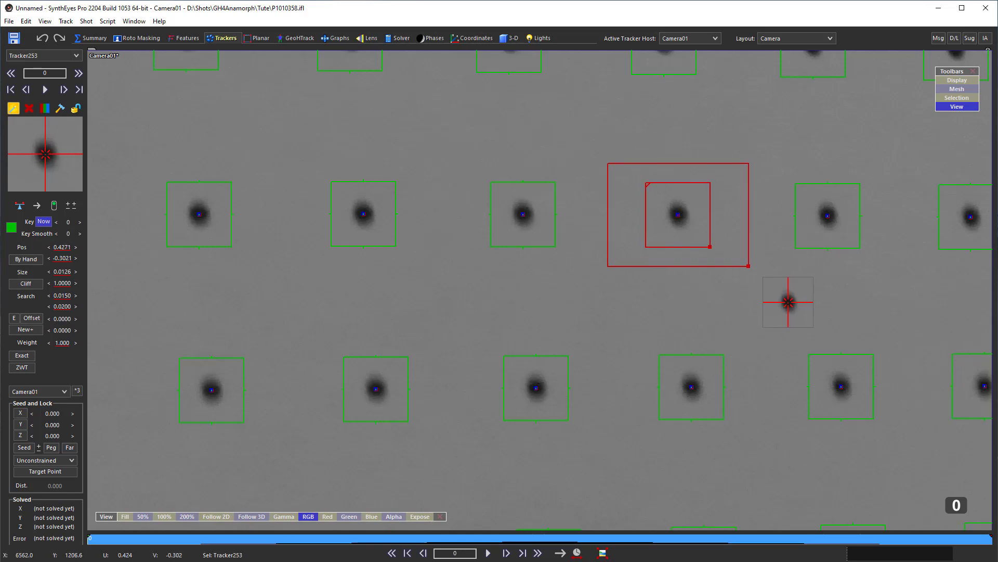
pyautogui.scroll(-5, 638, 341)
pyautogui.scroll(6, 638, 392)
pyautogui.click(625, 291)
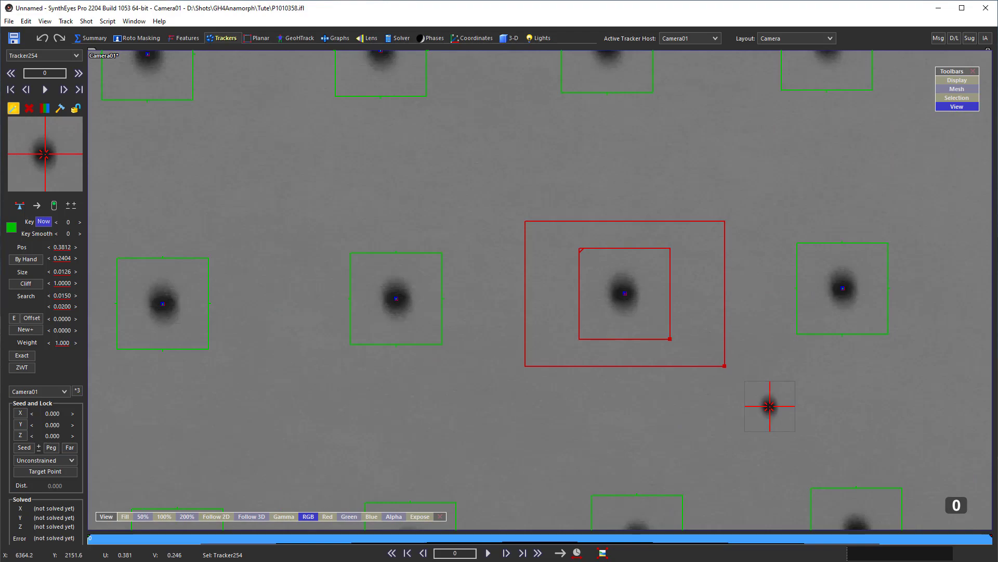
# Add trackers to the two missed dots along the grid's lower right edge, starting with the upper one.
pyautogui.scroll(-5, 685, 339)
pyautogui.scroll(5, 684, 338)
pyautogui.click(780, 234)
pyautogui.scroll(-5, 769, 204)
pyautogui.scroll(5, 675, 232)
pyautogui.click(679, 214)
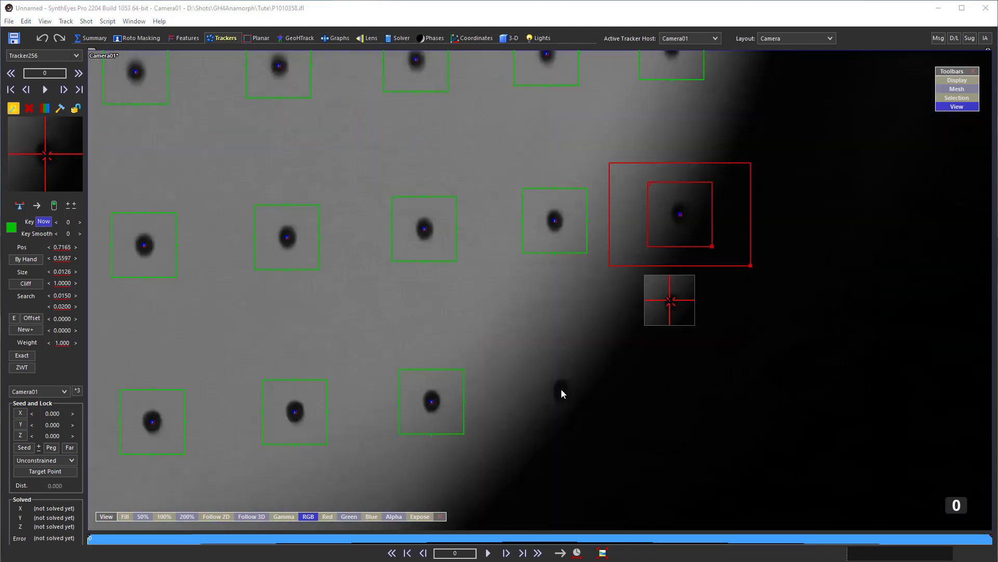
# Add trackers to the missed lower-right corner dot and to the untracked dots in the right part of the bottom row.
pyautogui.scroll(-5, 560, 394)
pyautogui.scroll(5, 623, 313)
pyautogui.click(640, 336)
pyautogui.click(492, 347)
pyautogui.click(338, 357)
pyautogui.scroll(-5, 586, 475)
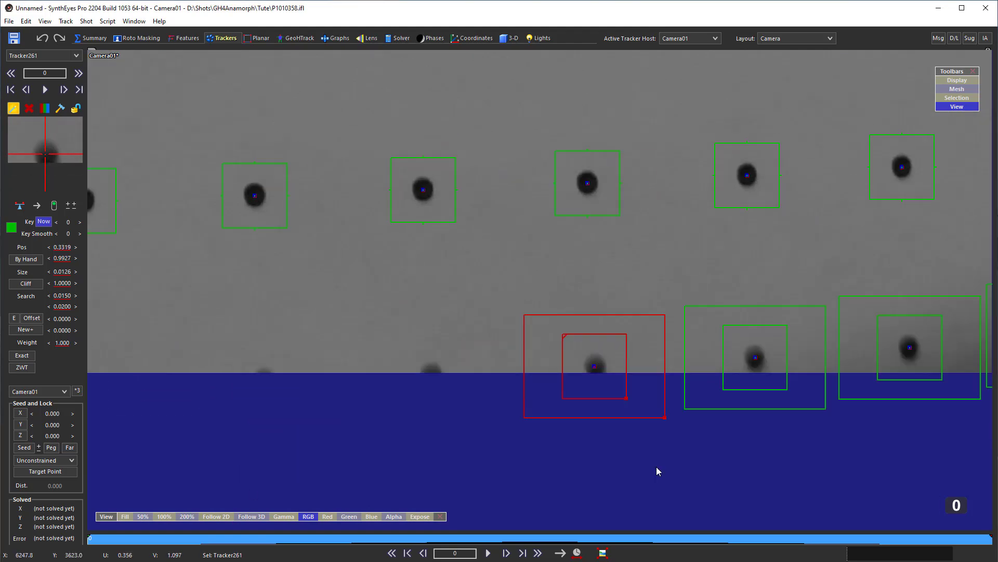
# Add trackers to the missed dots in the left part of the bottom row and up the lower left edge.
pyautogui.scroll(5, 676, 260)
pyautogui.click(679, 254)
pyautogui.scroll(5, 593, 253)
pyautogui.click(513, 234)
pyautogui.scroll(-5, 425, 289)
pyautogui.click(424, 288)
pyautogui.scroll(-3, 546, 332)
pyautogui.click(546, 332)
pyautogui.click(445, 213)
pyautogui.scroll(-5, 530, 283)
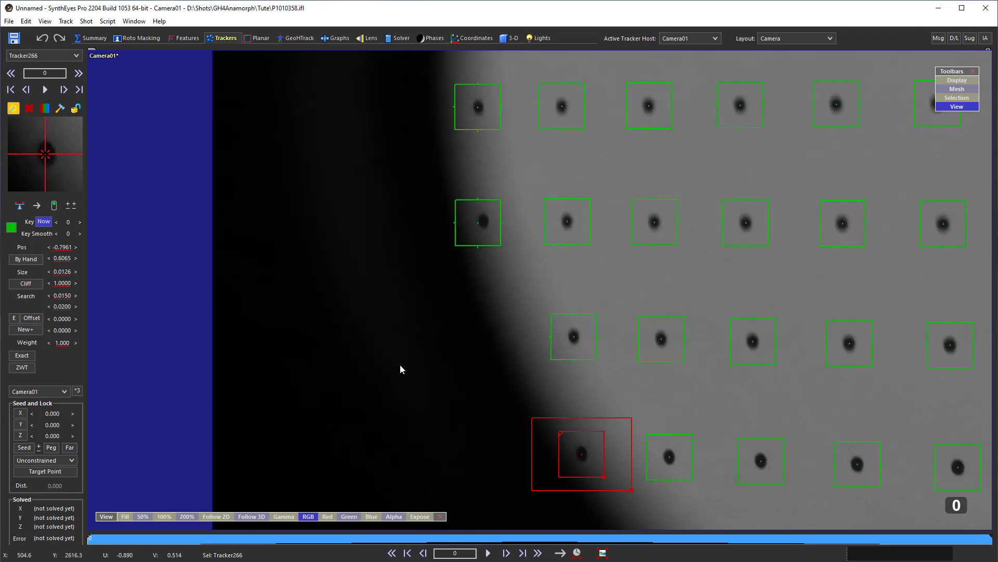
# Recentre the misplaced left-edge tracker on its dot and add trackers to the missed left-edge dot and two dots at the grid's top left.
pyautogui.click(479, 243)
pyautogui.press('Delete')
pyautogui.scroll(5, 507, 245)
pyautogui.click(507, 244)
pyautogui.scroll(-3, 396, 154)
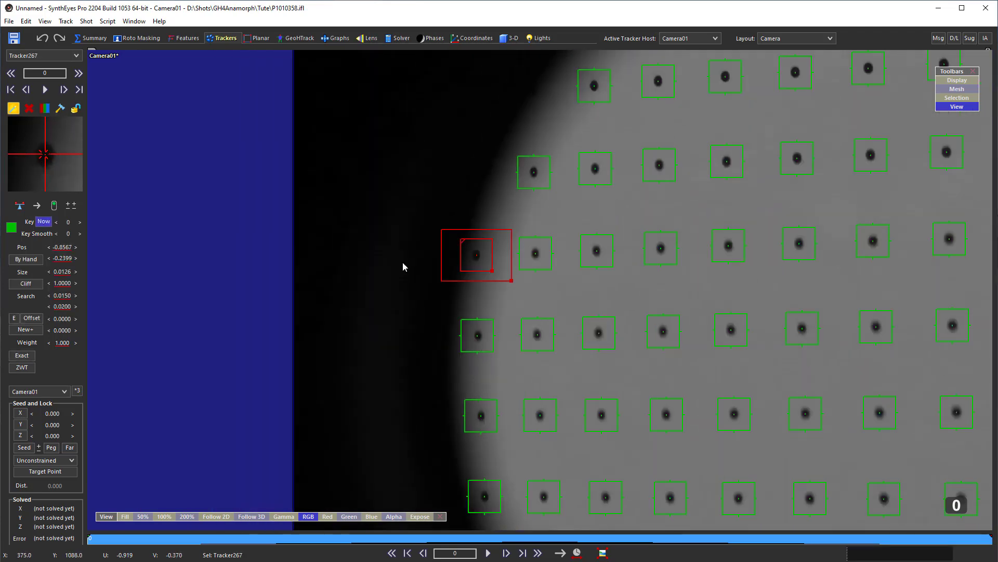
pyautogui.scroll(-3, 648, 279)
pyautogui.scroll(5, 649, 278)
pyautogui.scroll(-5, 429, 202)
# Reselect and lock all trackers, including the ones added by hand, with the whole image in view.
pyautogui.click(603, 553)
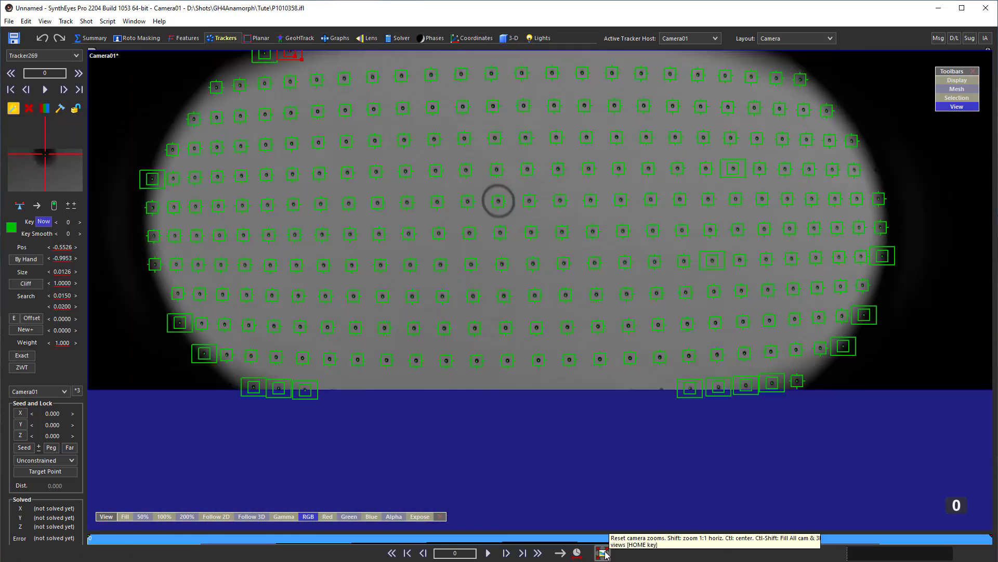
pyautogui.hotkey('ctrl', 'a')
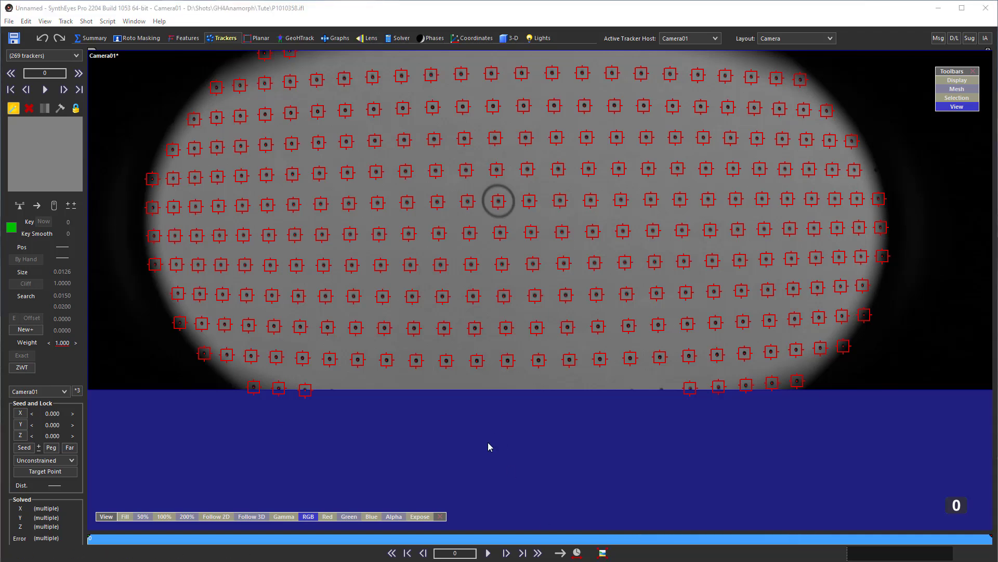
# Disable output resampling in the Image Preprocessor, allowing the cache flush, and accept the settings.
pyautogui.press('p')
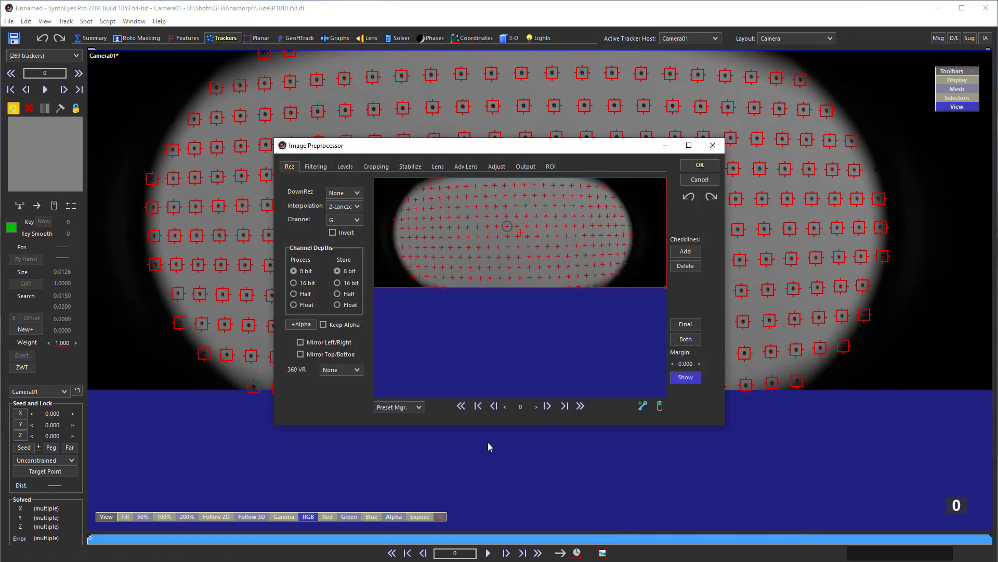
pyautogui.click(525, 167)
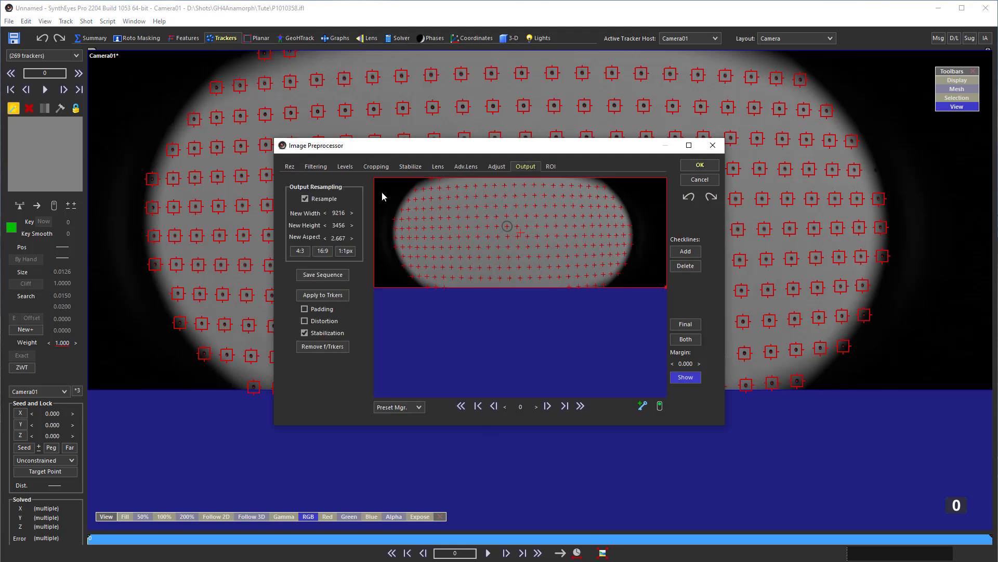
pyautogui.click(305, 199)
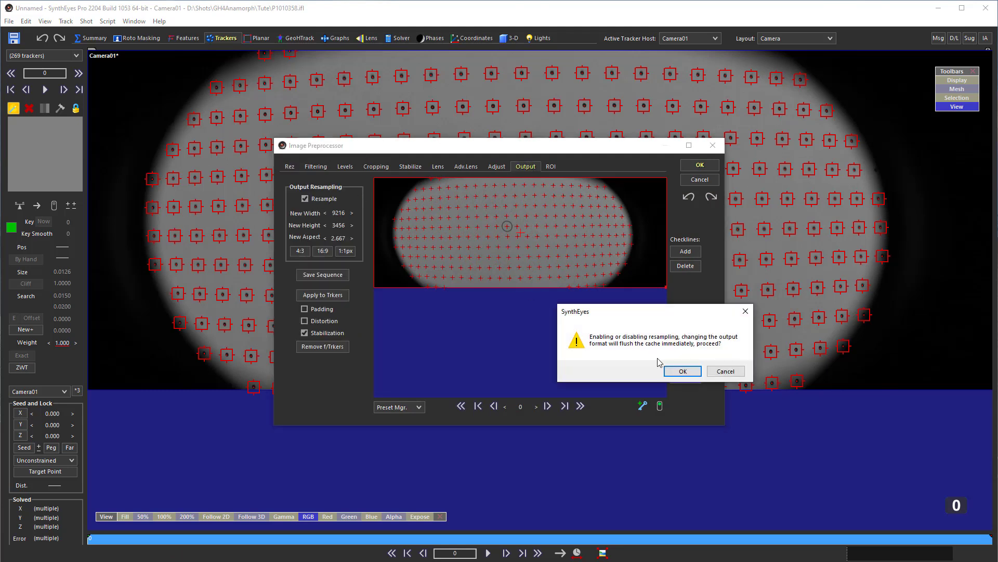
pyautogui.click(677, 372)
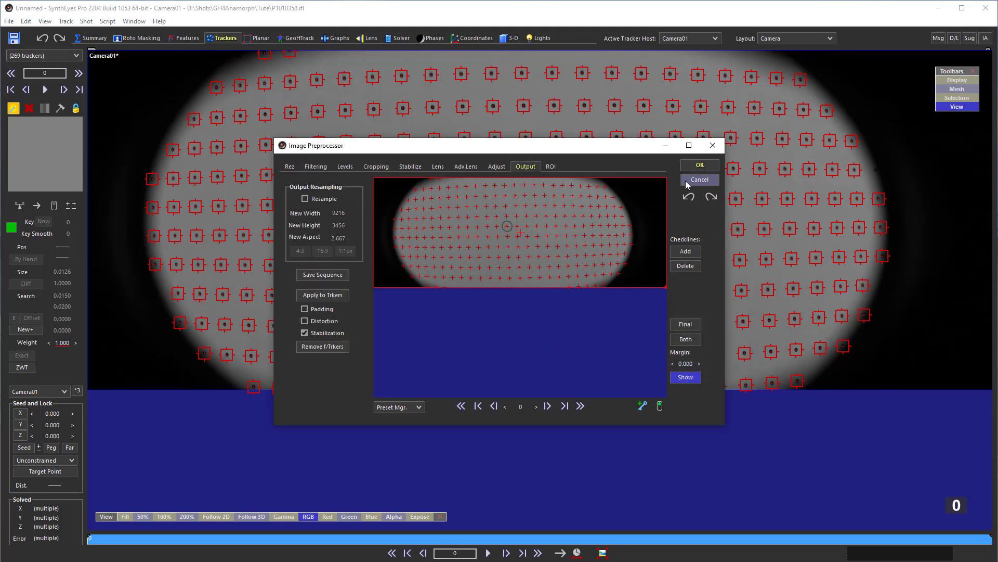
pyautogui.click(701, 166)
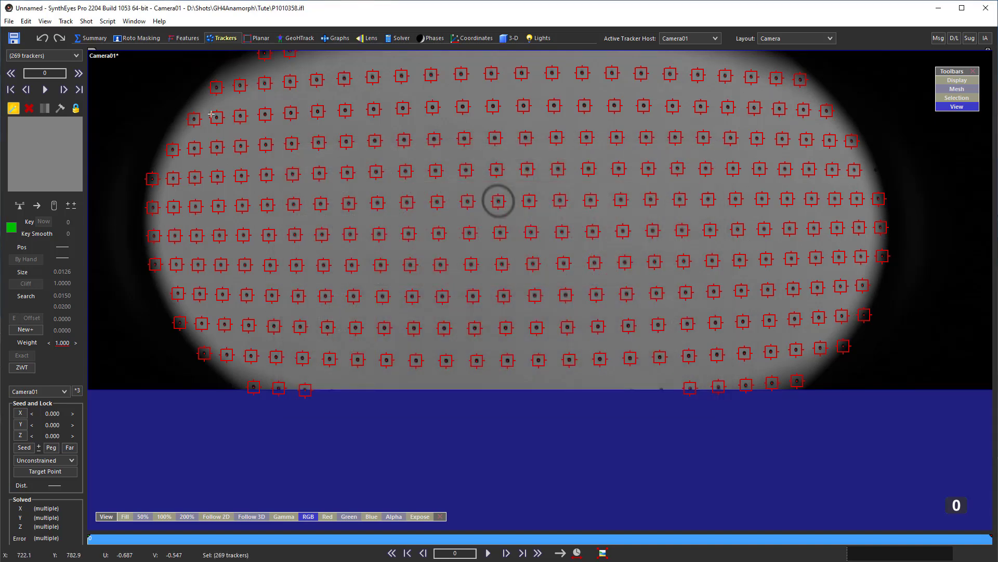
# Run Rectify Lens Grid with the Two-Pass workflow, lens name tute, and TIFF maps stored with the image file.
pyautogui.click(86, 22)
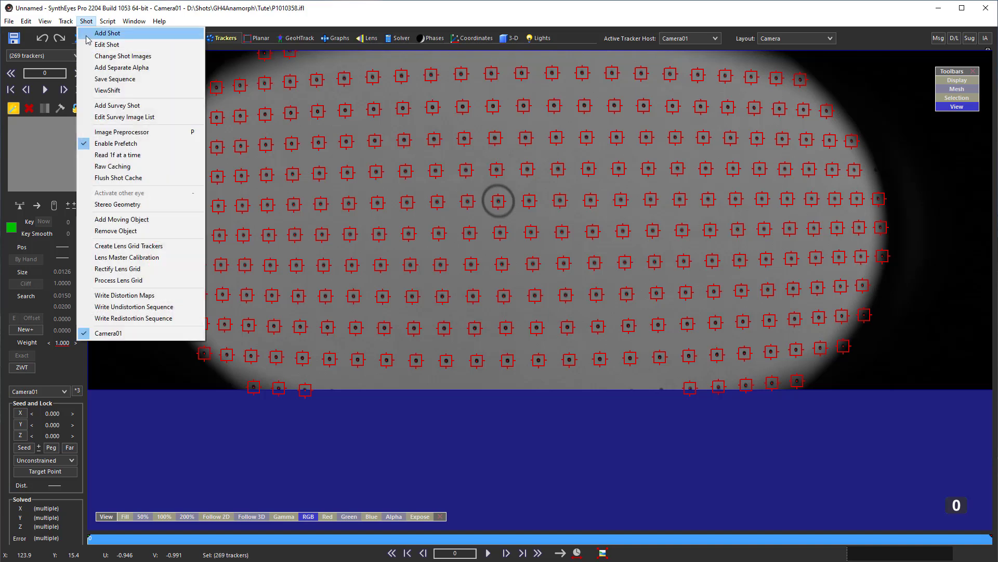
pyautogui.click(138, 269)
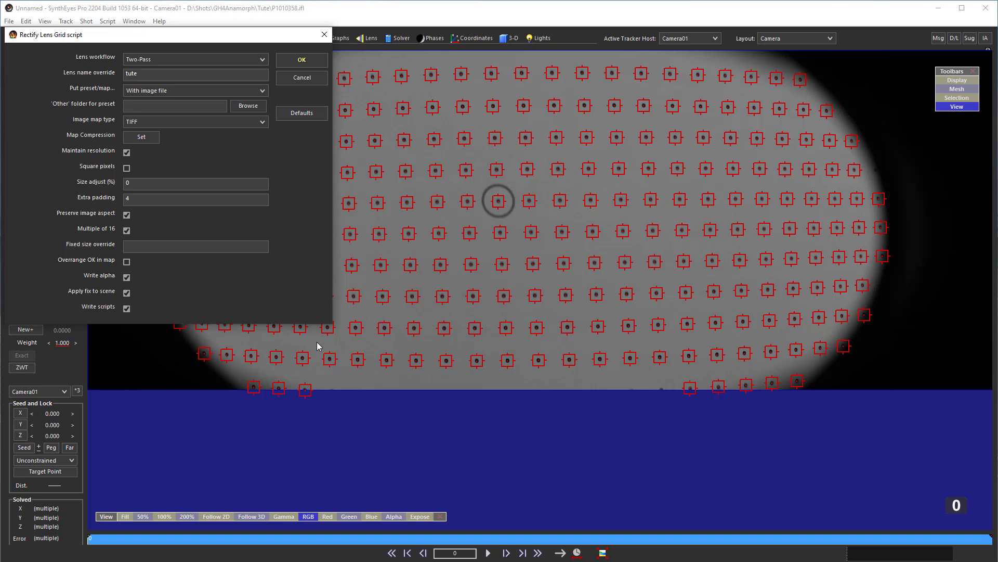
pyautogui.click(285, 61)
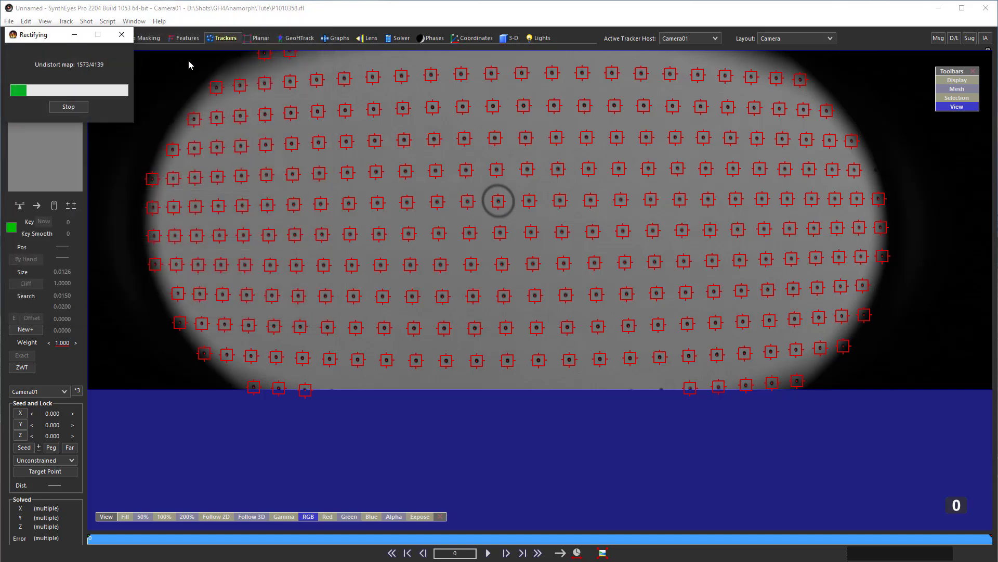
pyautogui.moveTo(54, 35); pyautogui.dragTo(185, 93)
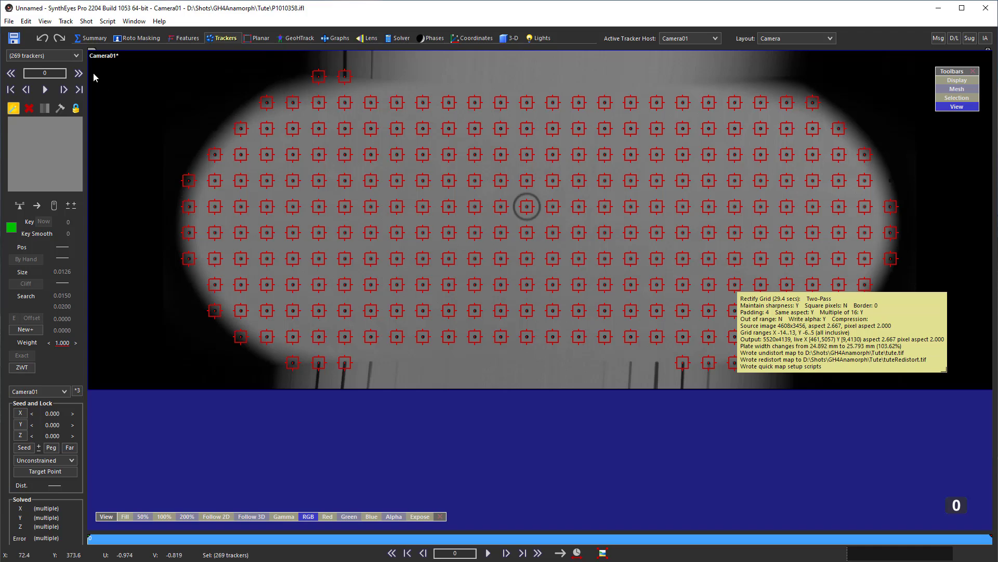
# Start a new scene from P1010358.JPG without saving the current one, keeping the default shot settings.
pyautogui.click(9, 21)
pyautogui.click(20, 33)
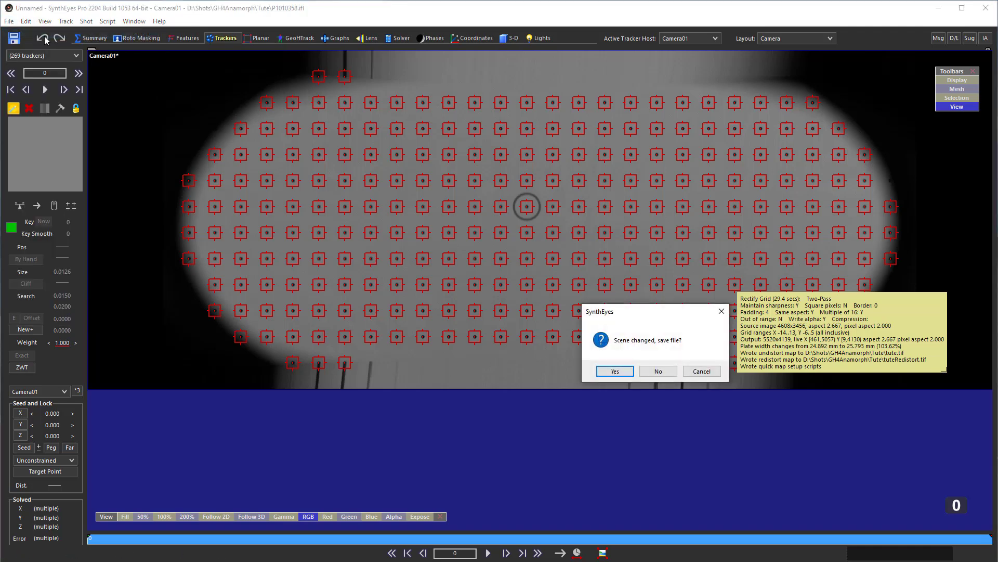
pyautogui.click(656, 369)
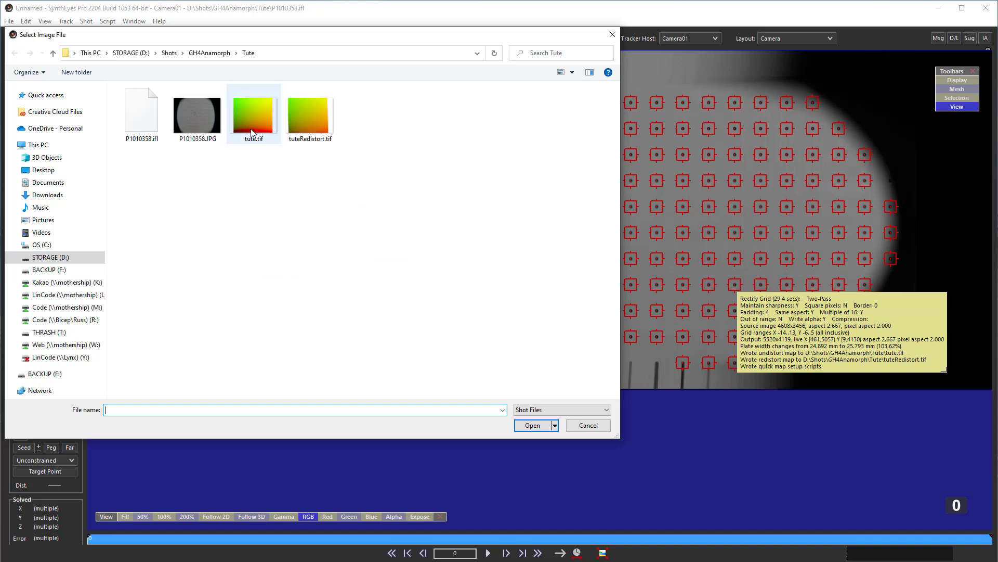
pyautogui.doubleClick(201, 114)
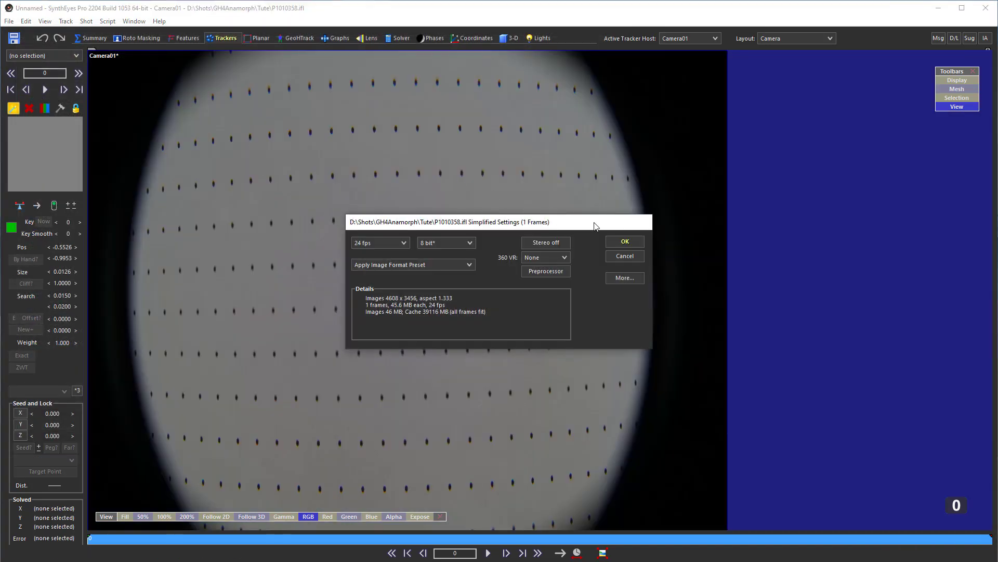
pyautogui.click(626, 241)
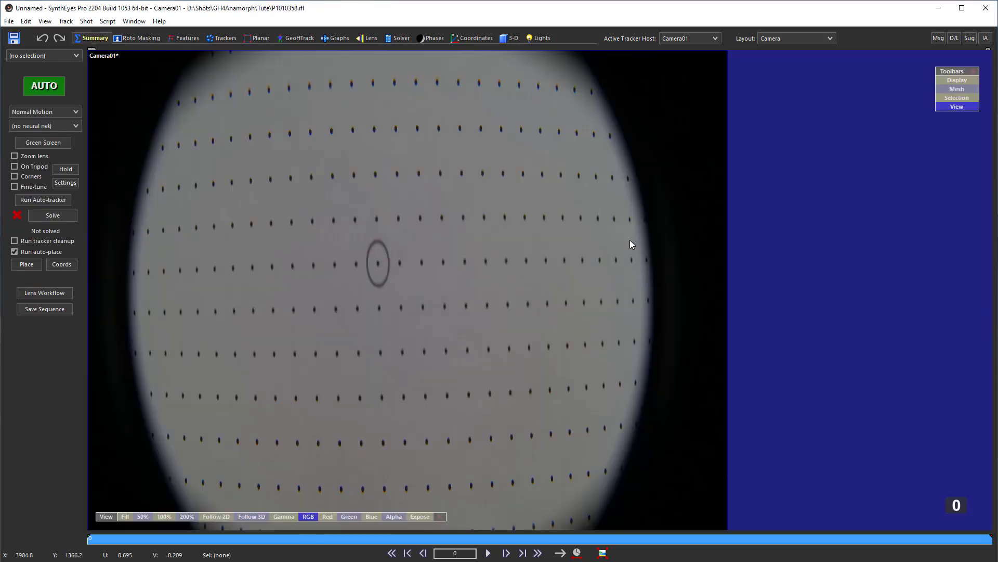
# Run the generated script tute.szl from the Tute folder on the new shot.
pyautogui.click(108, 22)
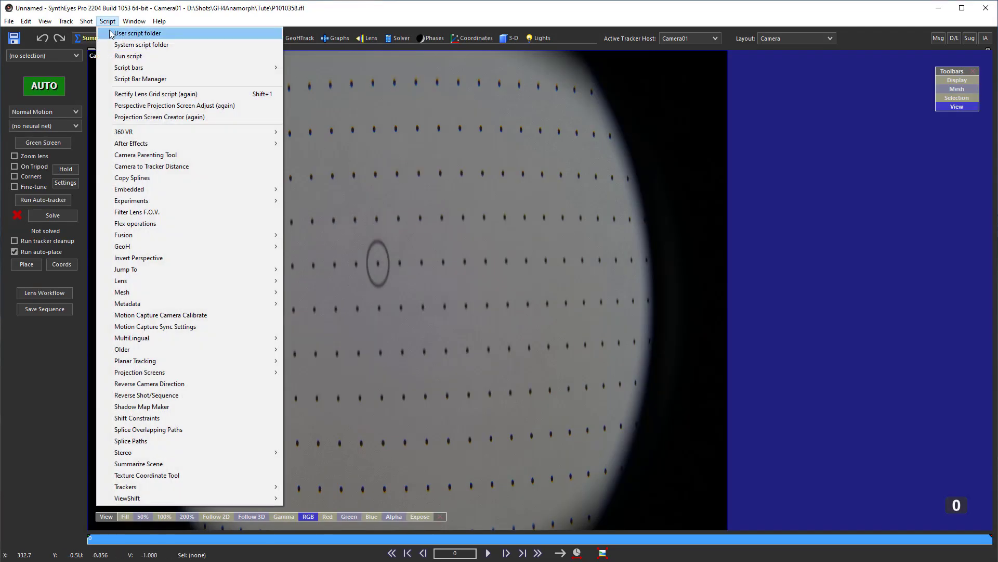
pyautogui.click(122, 58)
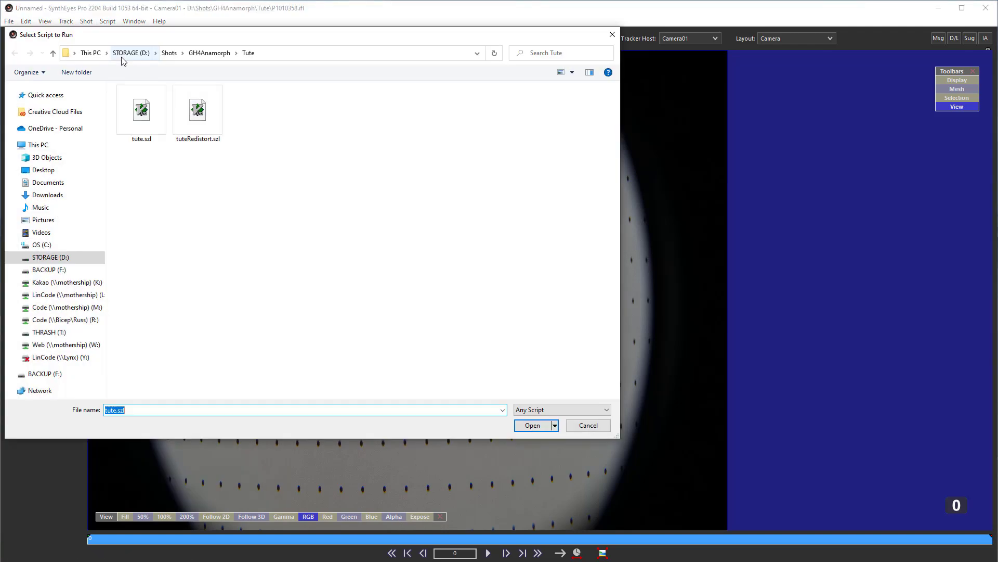
pyautogui.doubleClick(140, 110)
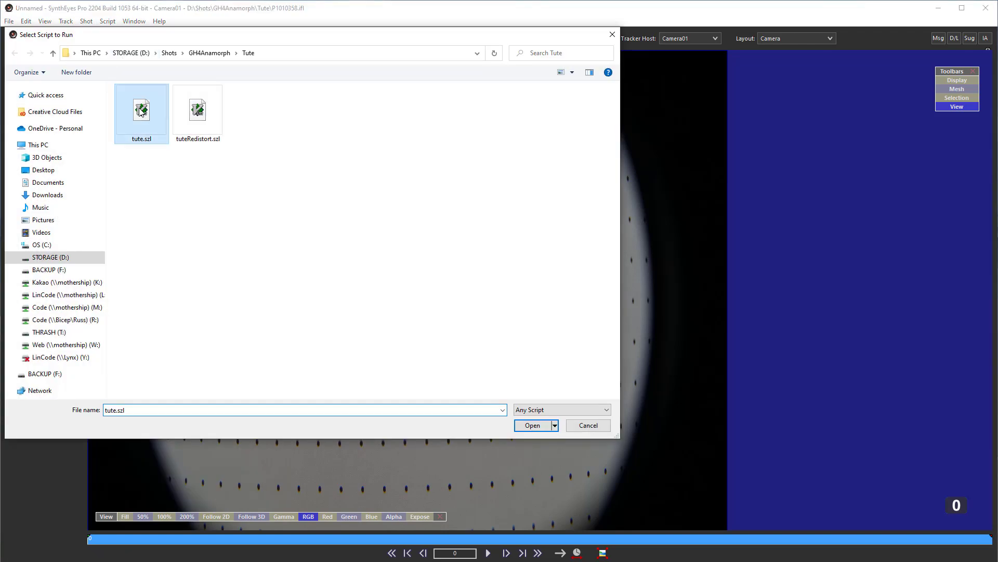